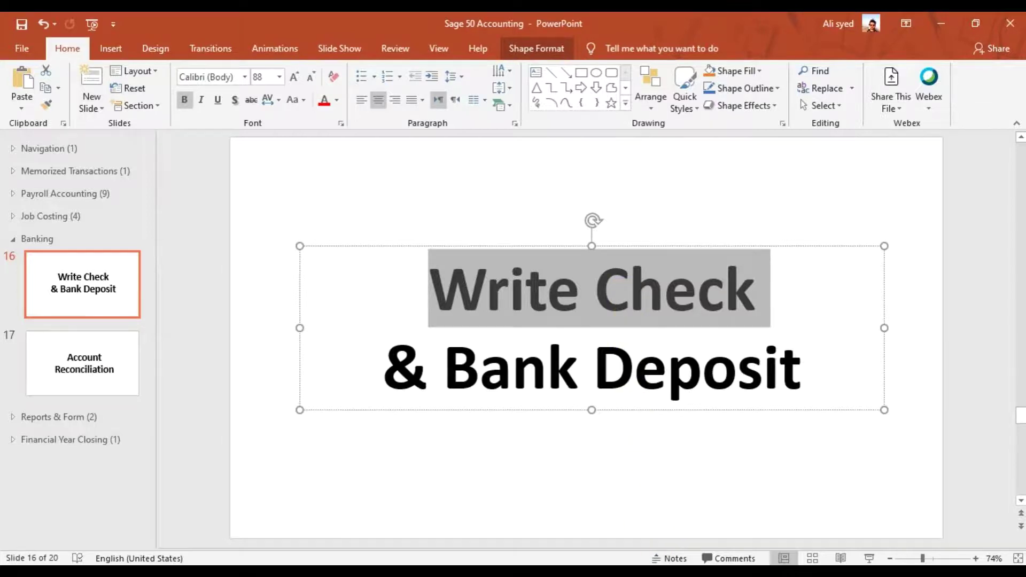
# Switch from the PowerPoint slide to the Sage 50 Banking page
pyautogui.click(660, 558)
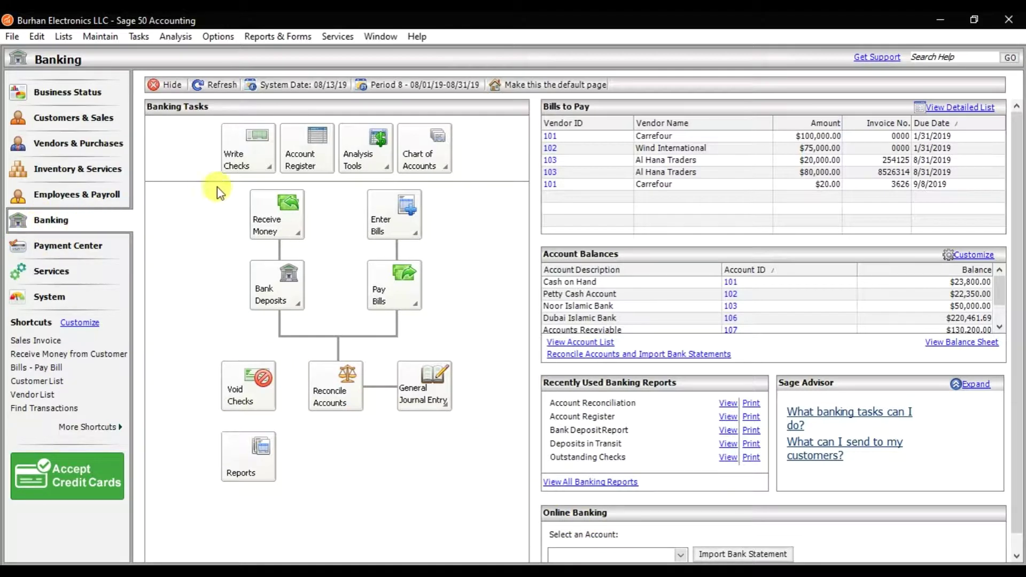
# Open the Write Checks window from the Tasks menu after checking the Write Checks dropdown
pyautogui.click(270, 170)
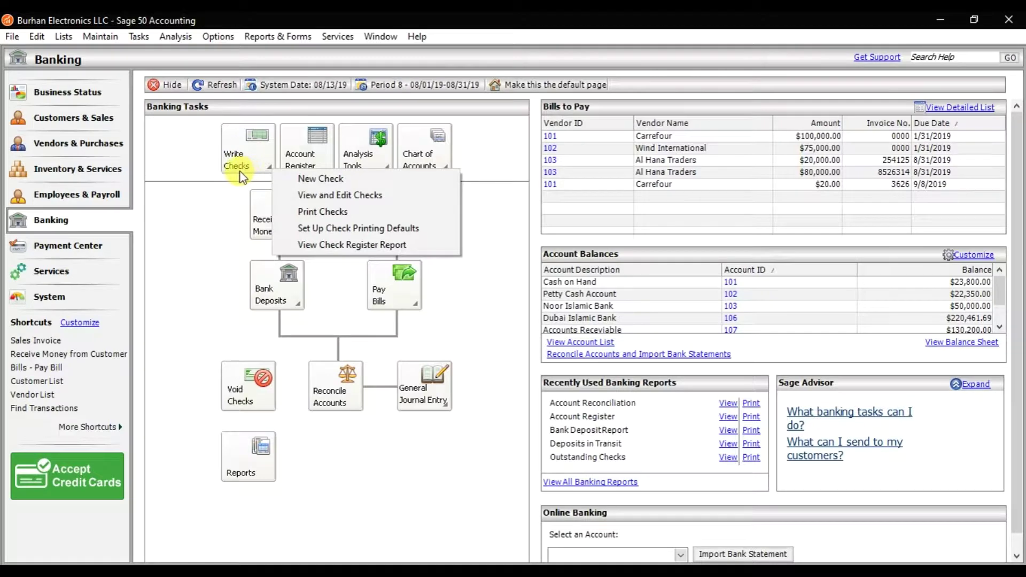
pyautogui.click(139, 38)
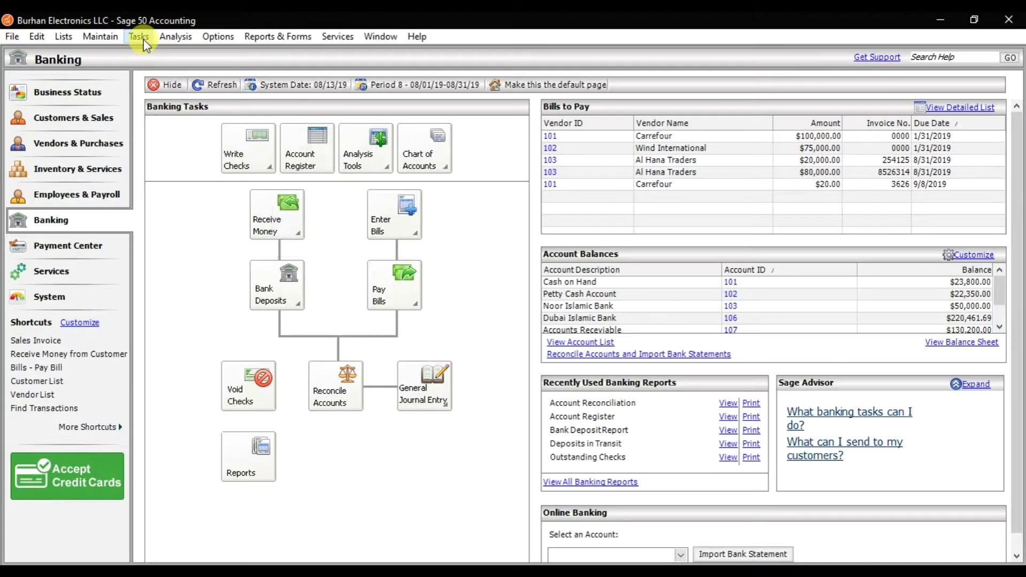
pyautogui.click(143, 40)
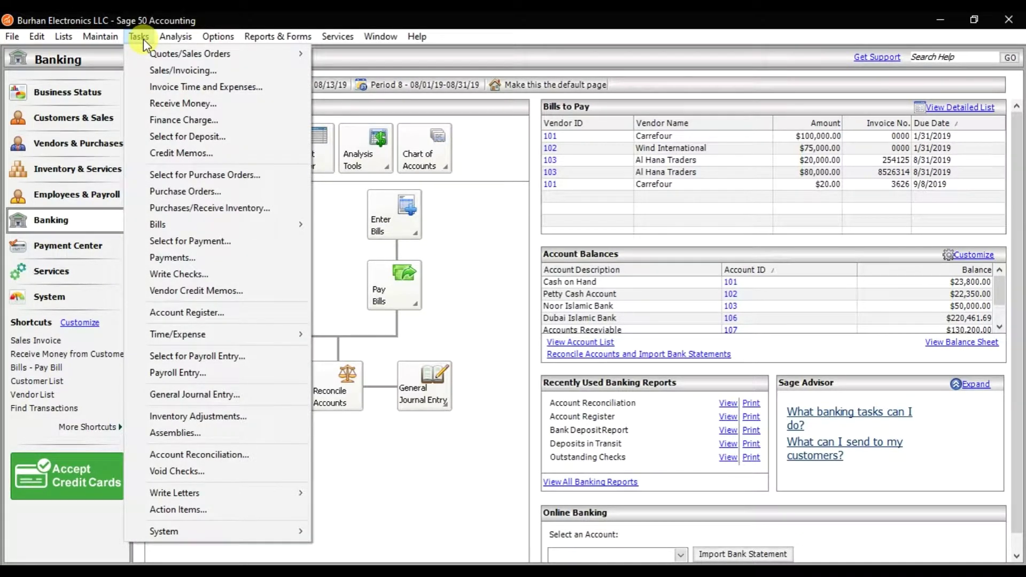
pyautogui.click(225, 276)
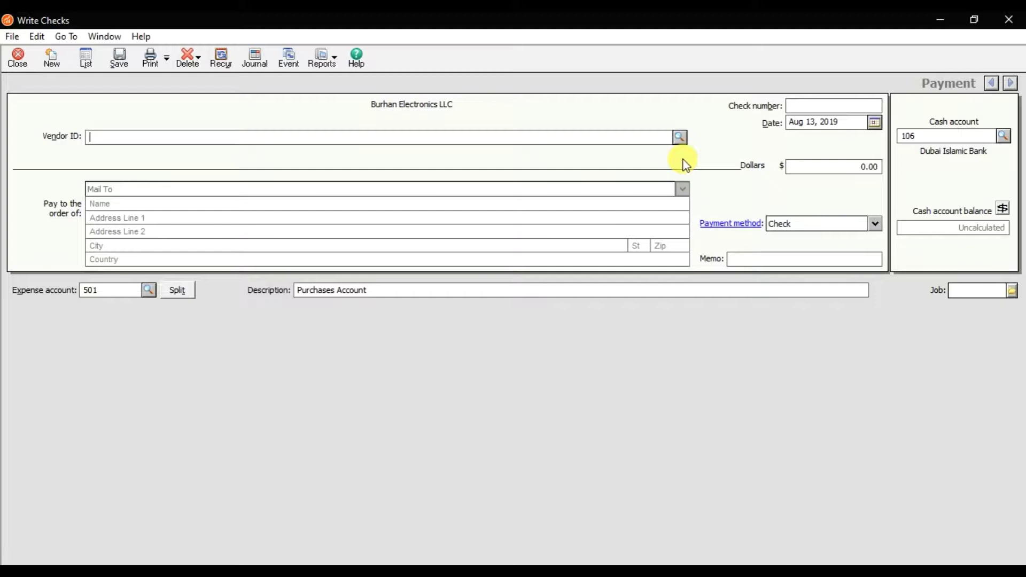
# Pick vendor 100 Red Fairy, enter check number 7475 and amount 1000
pyautogui.click(681, 139)
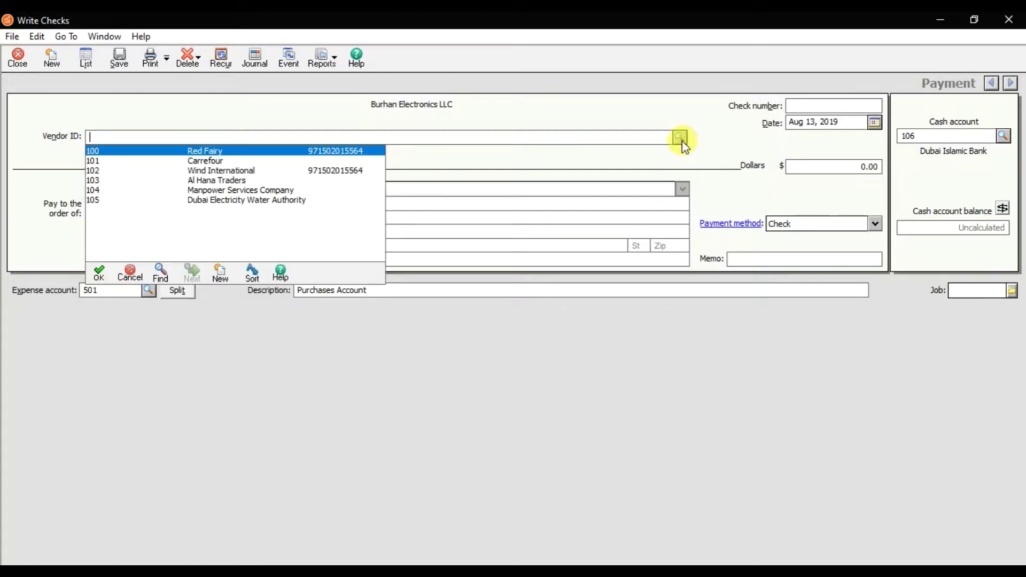
pyautogui.doubleClick(290, 154)
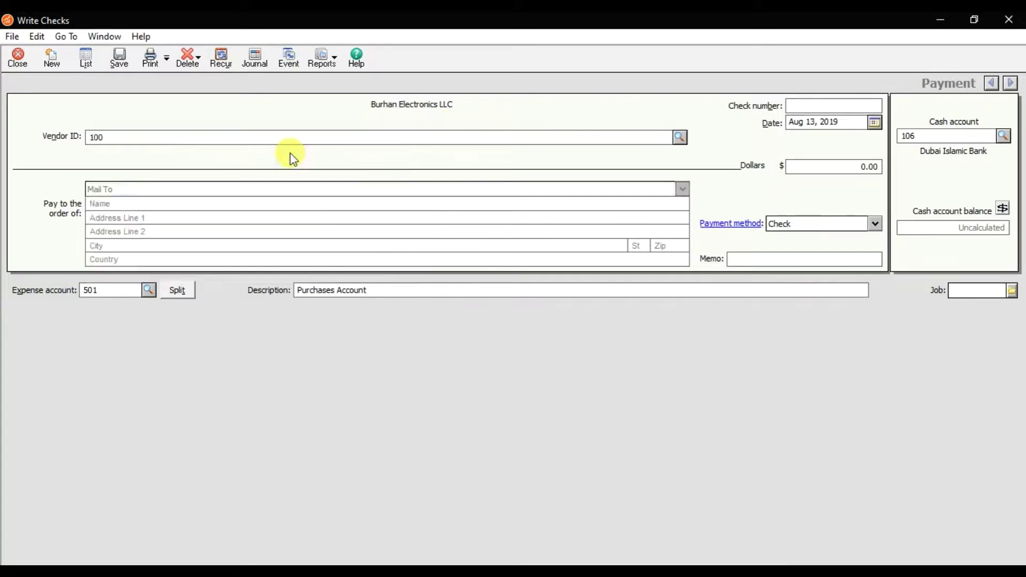
pyautogui.click(808, 107)
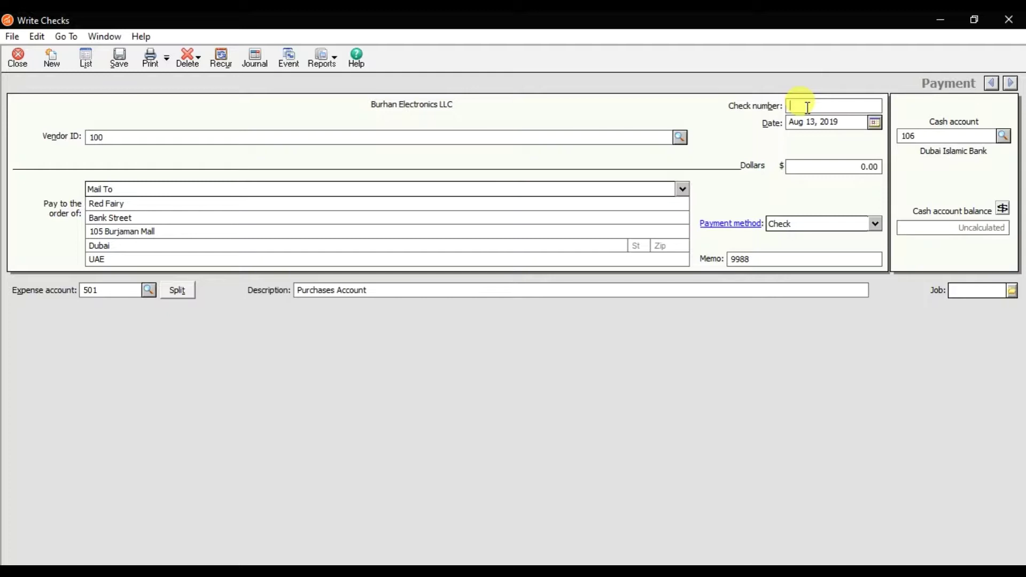
pyautogui.write('7475')
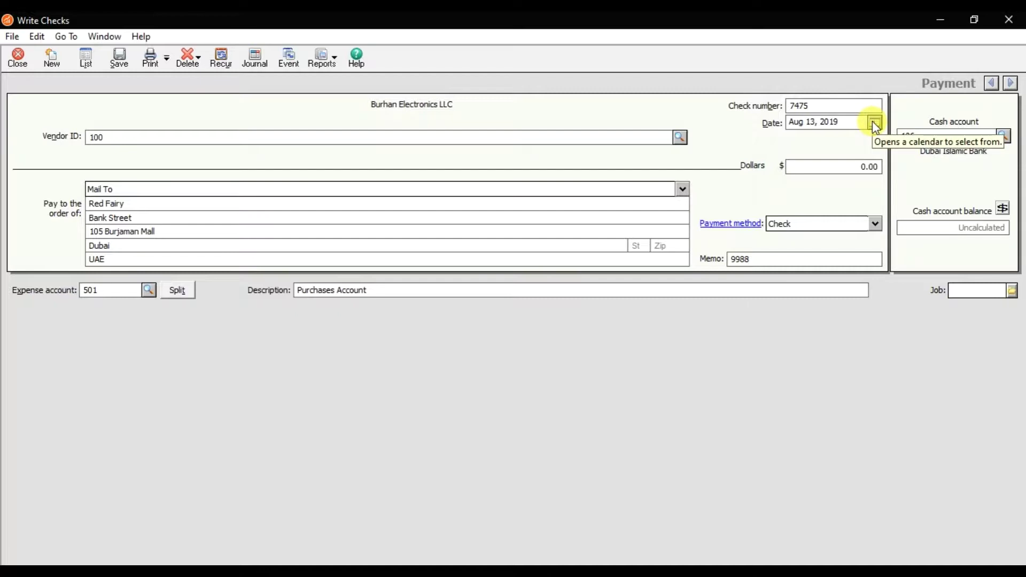
pyautogui.click(854, 167)
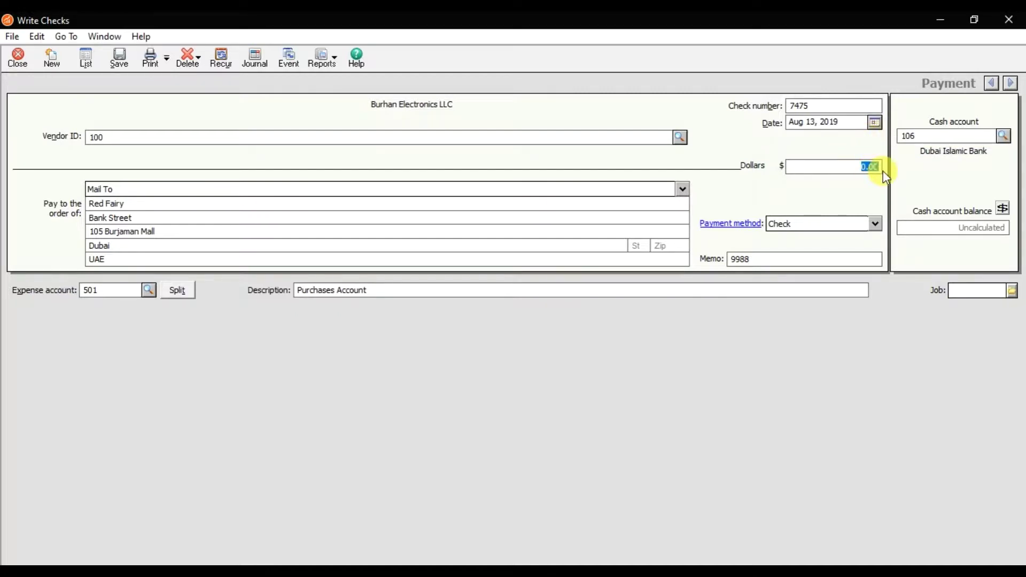
pyautogui.write('1000')
# Keep Dubai Islamic Bank (106) as cash account and change the memo to 100100
pyautogui.click(1002, 136)
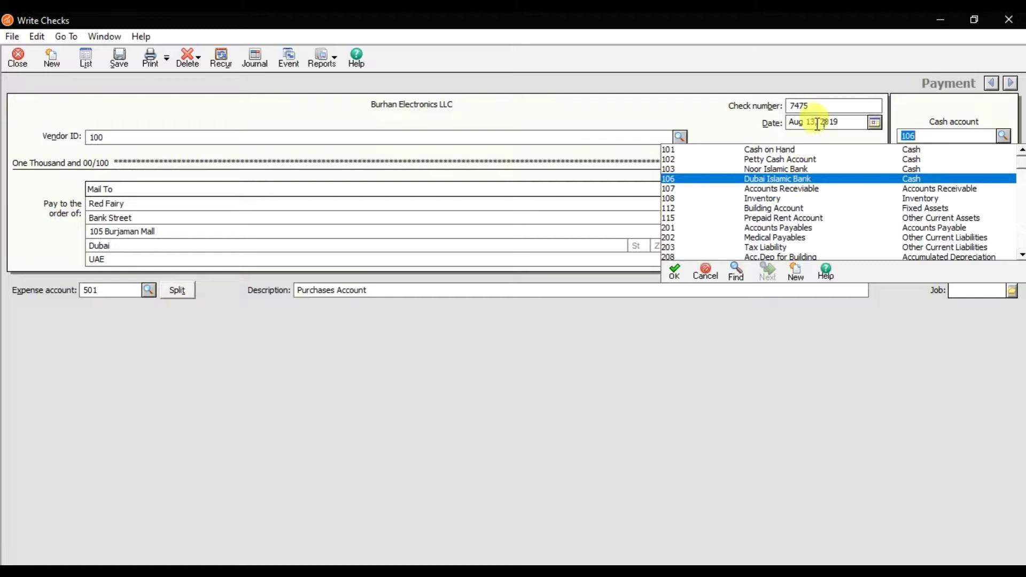
pyautogui.click(779, 181)
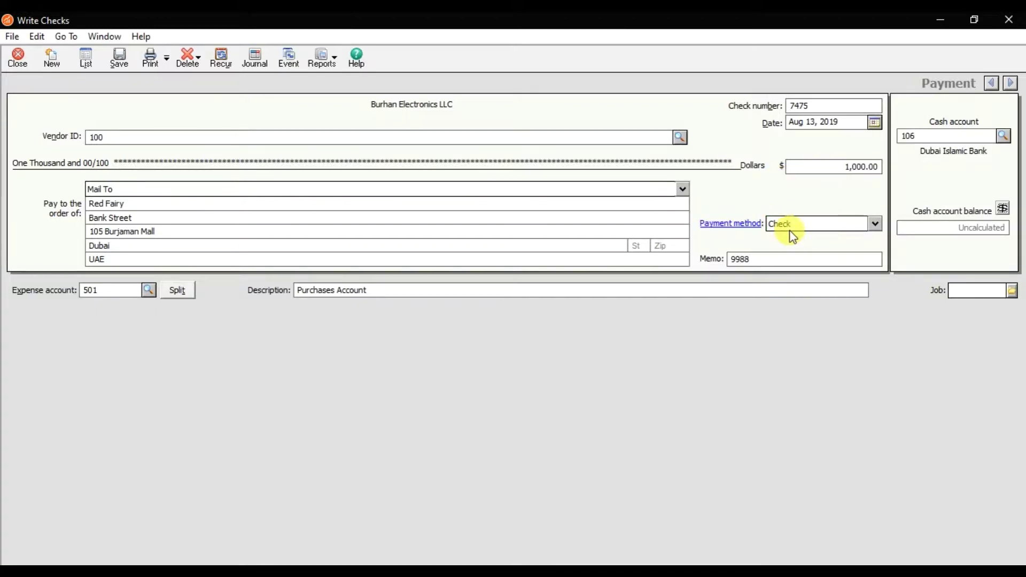
pyautogui.click(780, 257)
pyautogui.press('BackSpace')
pyautogui.press('BackSpace')
pyautogui.press('BackSpace')
pyautogui.press('BackSpace')
pyautogui.write('100100')
# Charge the check to expense account 915 Water Expenses
pyautogui.click(149, 290)
pyautogui.moveTo(440, 343); pyautogui.dragTo(438, 407)
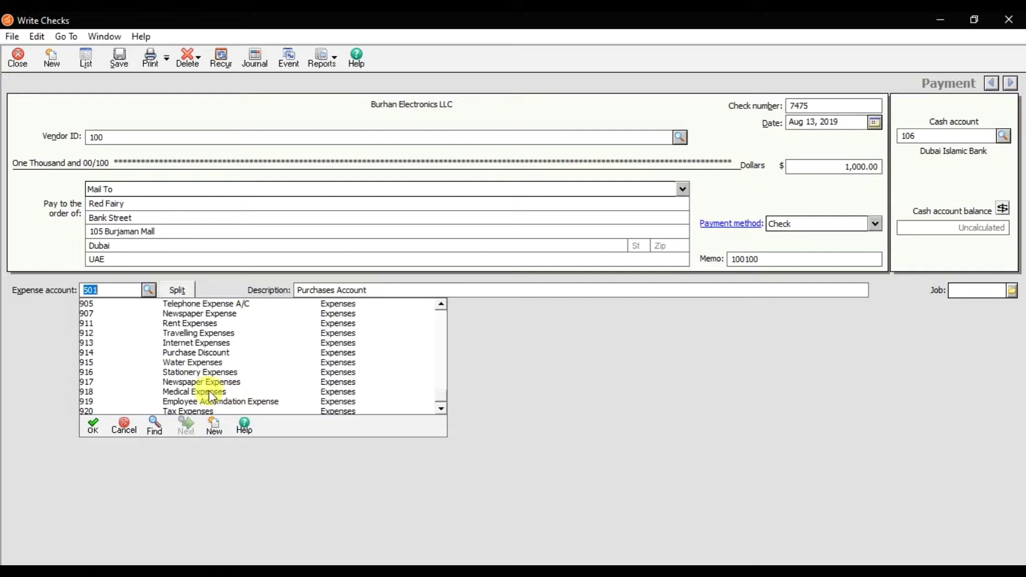
pyautogui.doubleClick(199, 363)
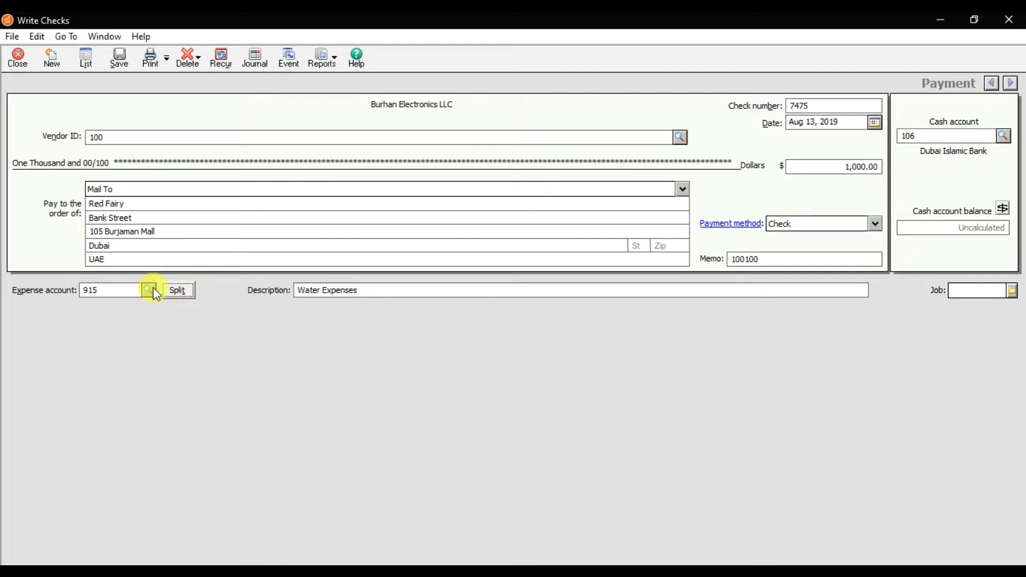
# In the split breakdown, set the first line to 912 Travelling Expenses for 400
pyautogui.click(184, 294)
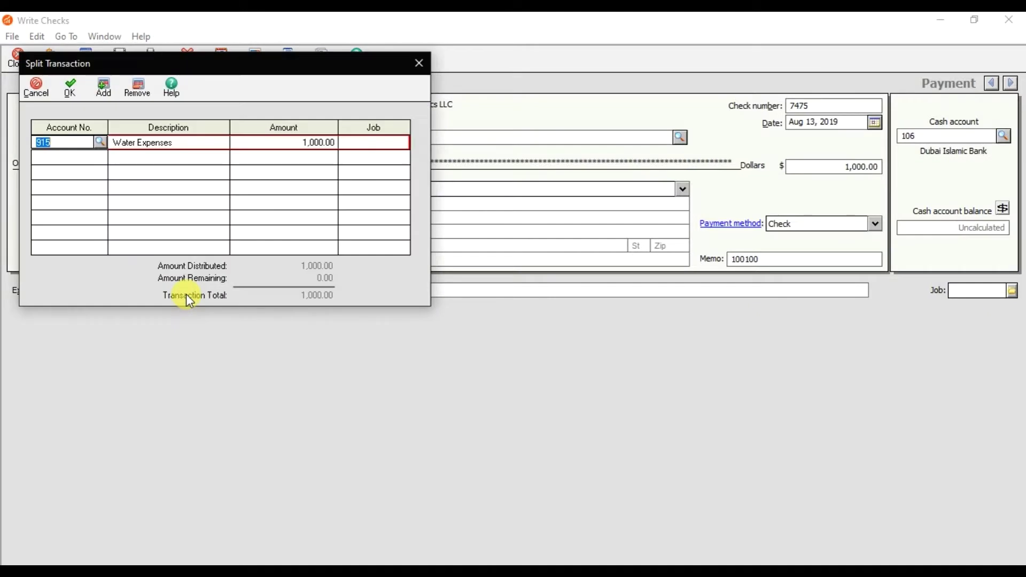
pyautogui.click(100, 142)
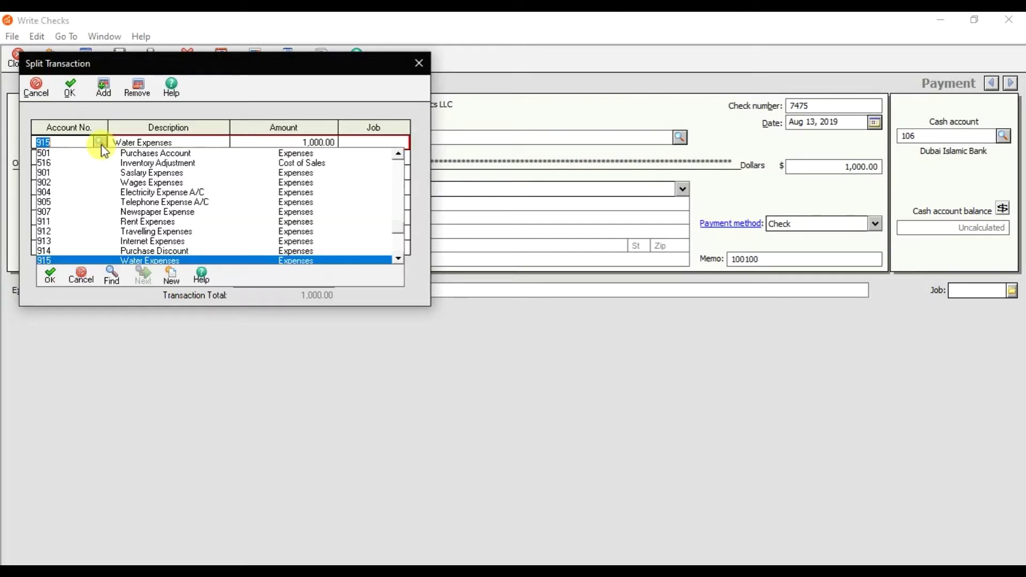
pyautogui.doubleClick(172, 233)
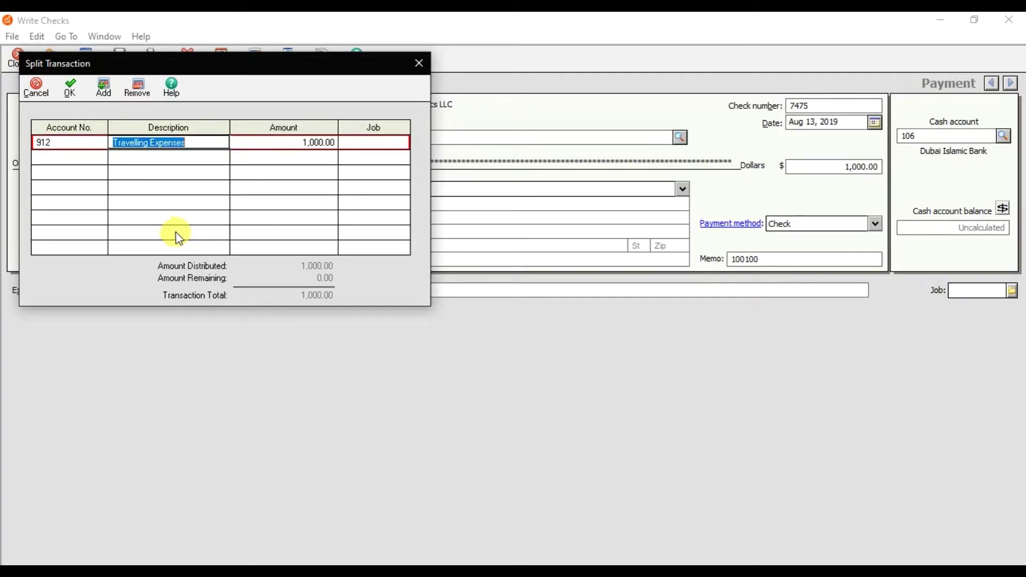
pyautogui.click(296, 145)
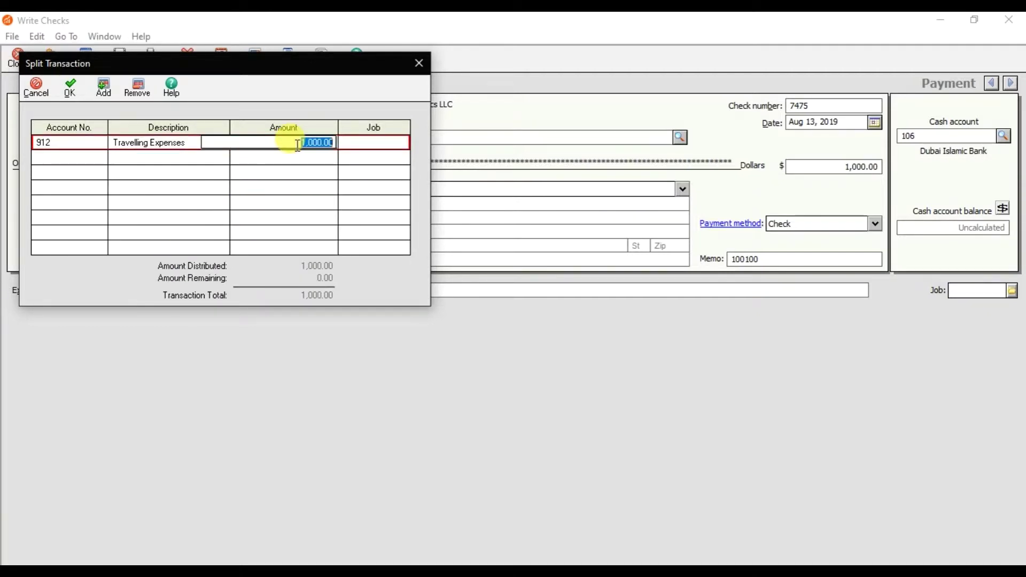
pyautogui.write('400')
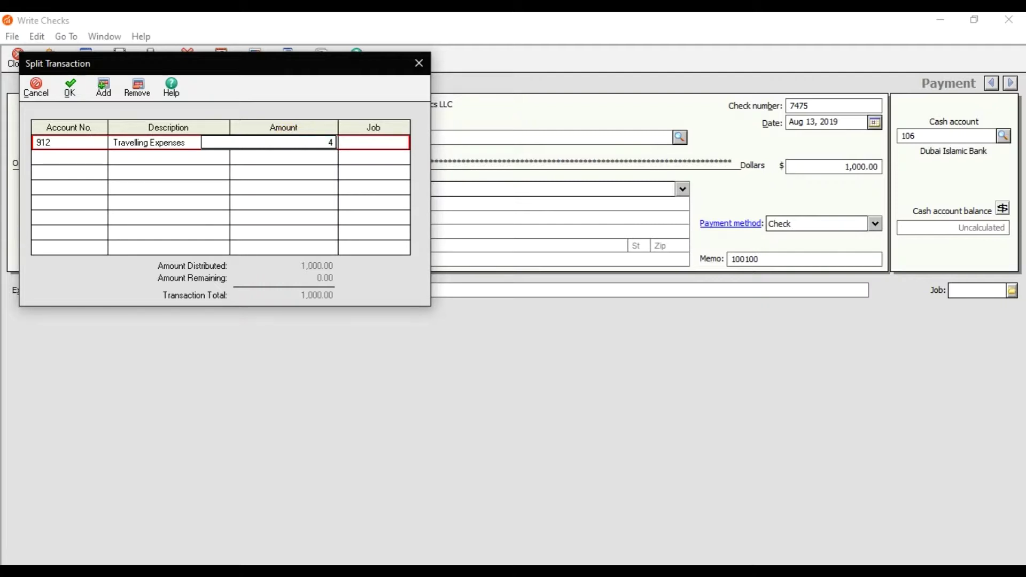
pyautogui.press('Tab')
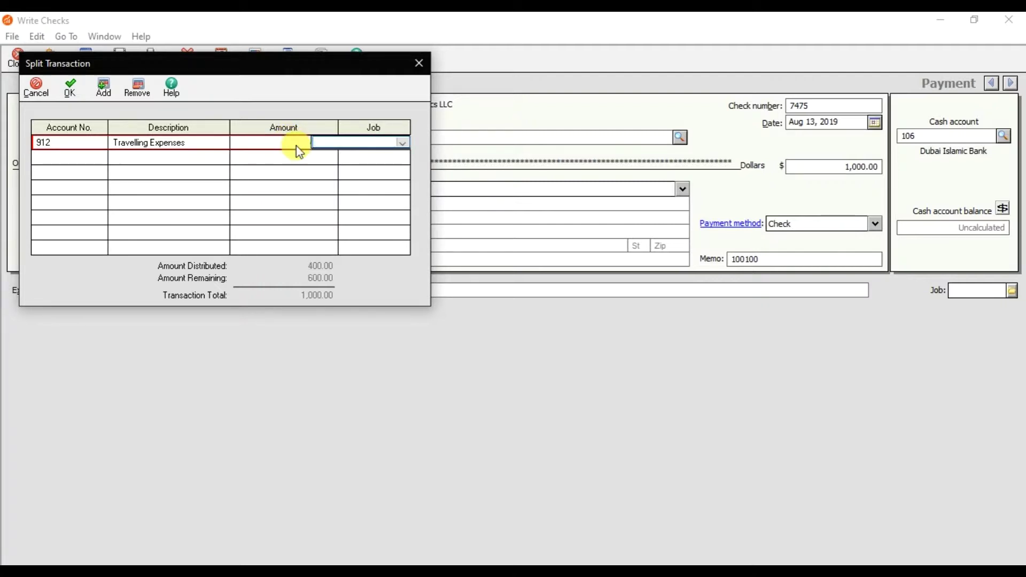
pyautogui.press('Tab')
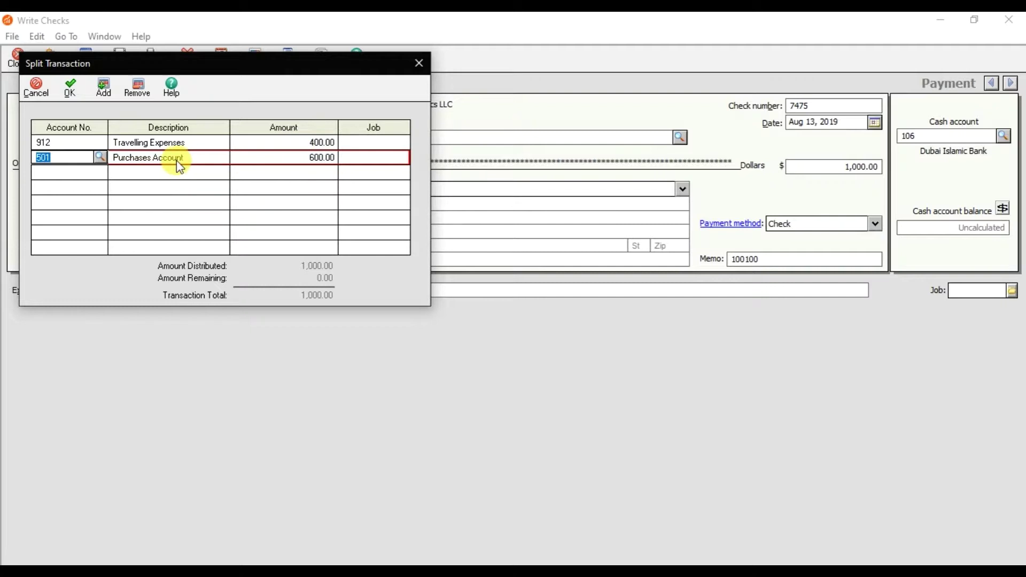
# Set the second split line to 916 Stationery Expenses for 400
pyautogui.click(104, 157)
pyautogui.write('912')
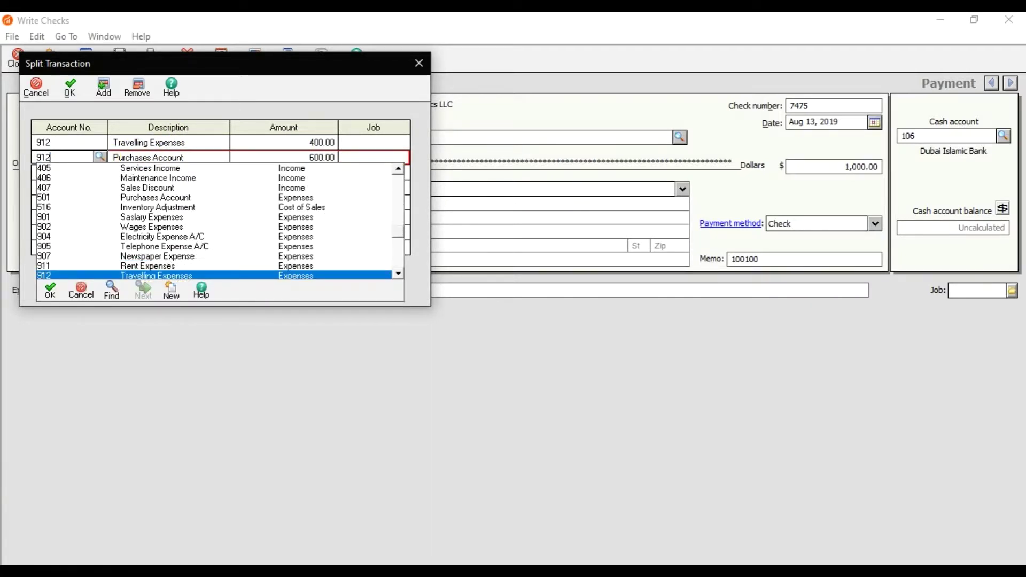
pyautogui.scroll(-2, 214, 222)
pyautogui.click(150, 266)
pyautogui.press('Down')
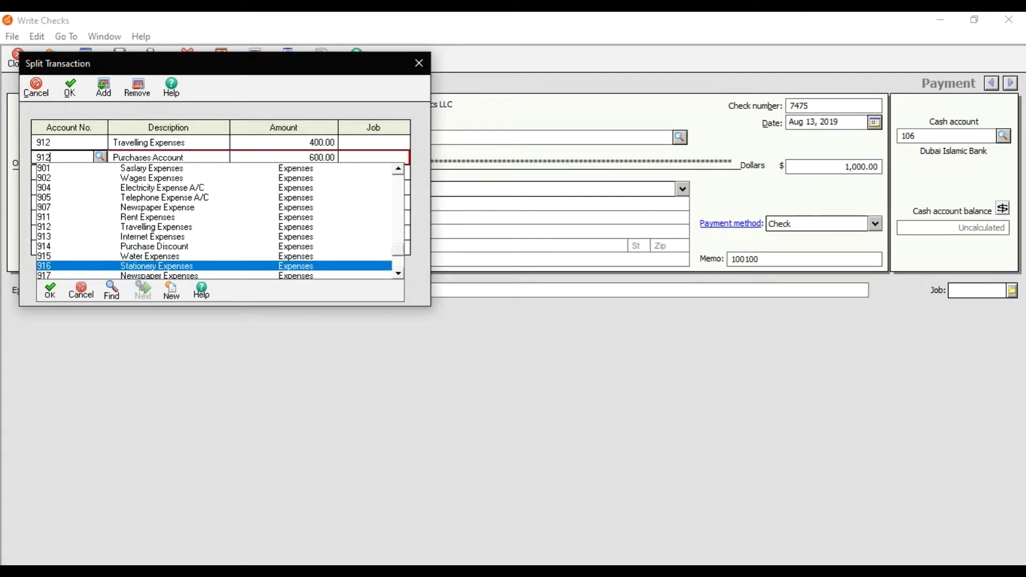
pyautogui.click(106, 158)
pyautogui.press('Tab')
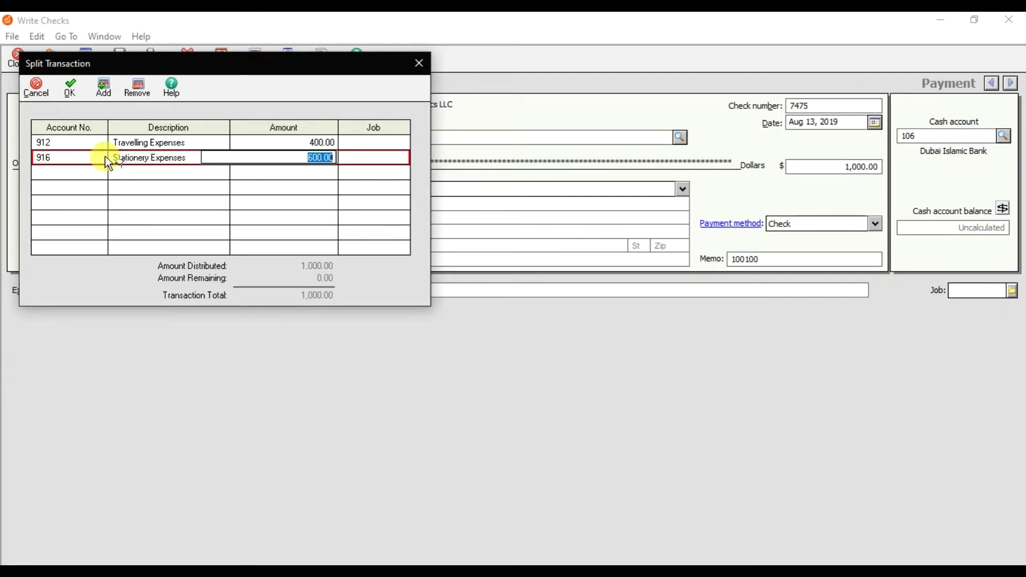
pyautogui.write('400')
pyautogui.press('Tab')
pyautogui.press('Tab')
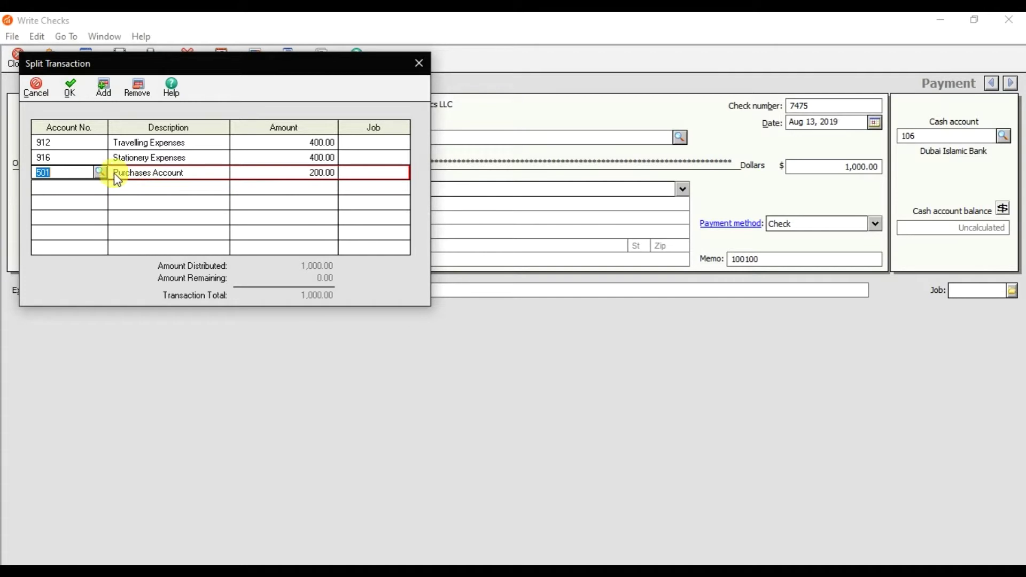
# Set the third line to 915 Water Expenses for the remaining 200, then move the dialog aside
pyautogui.click(102, 172)
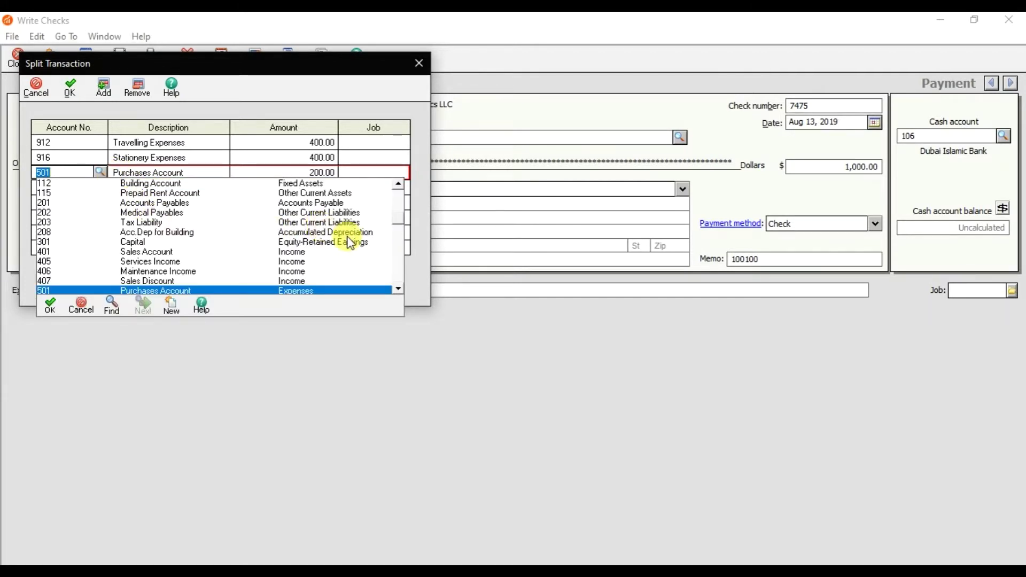
pyautogui.moveTo(401, 225); pyautogui.dragTo(398, 271)
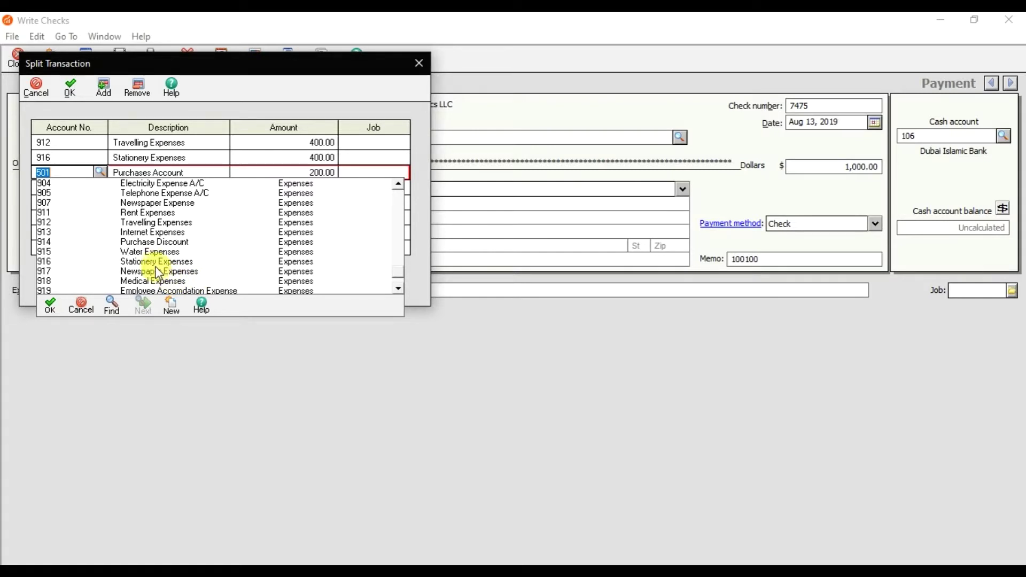
pyautogui.click(157, 253)
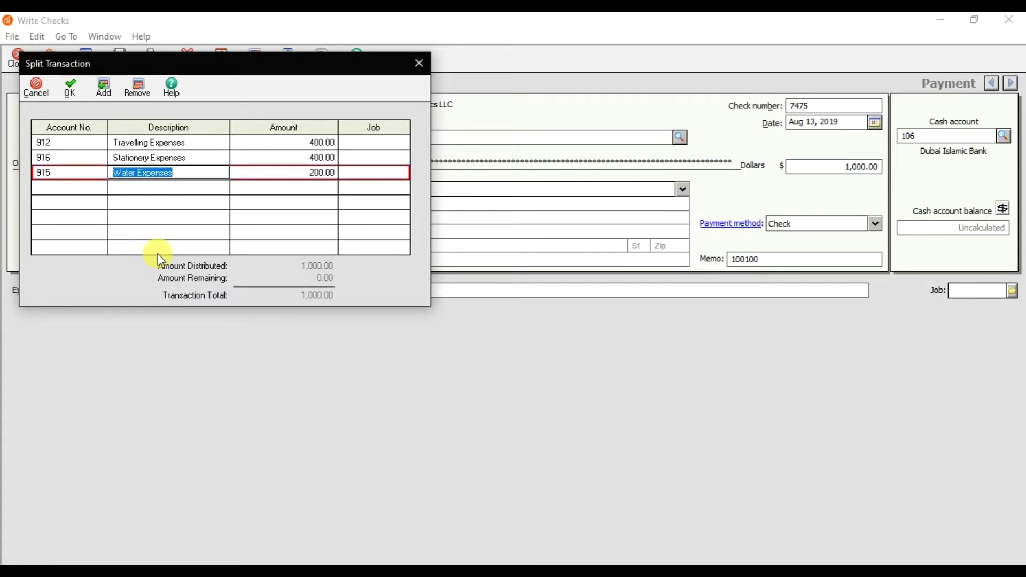
pyautogui.press('Tab')
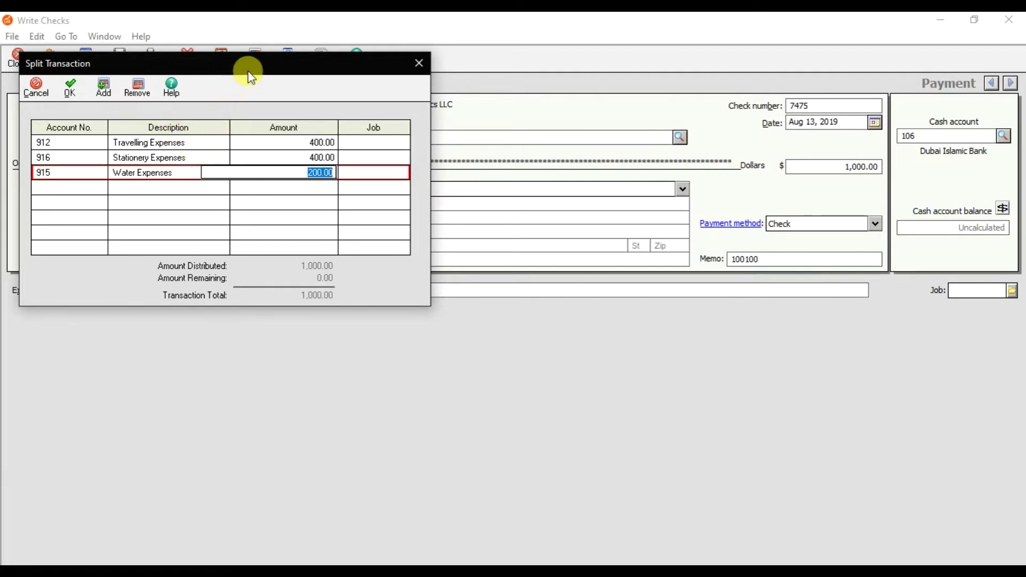
pyautogui.moveTo(248, 74); pyautogui.dragTo(348, 239)
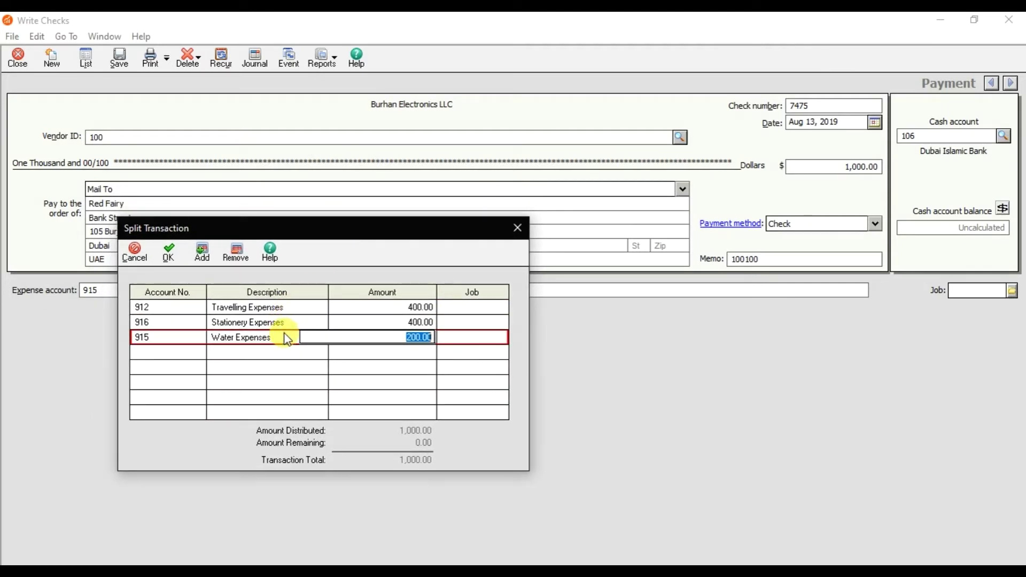
# Confirm the Travelling/Stationery/Water split and save check 7475, leaving blank check 7476
pyautogui.click(170, 257)
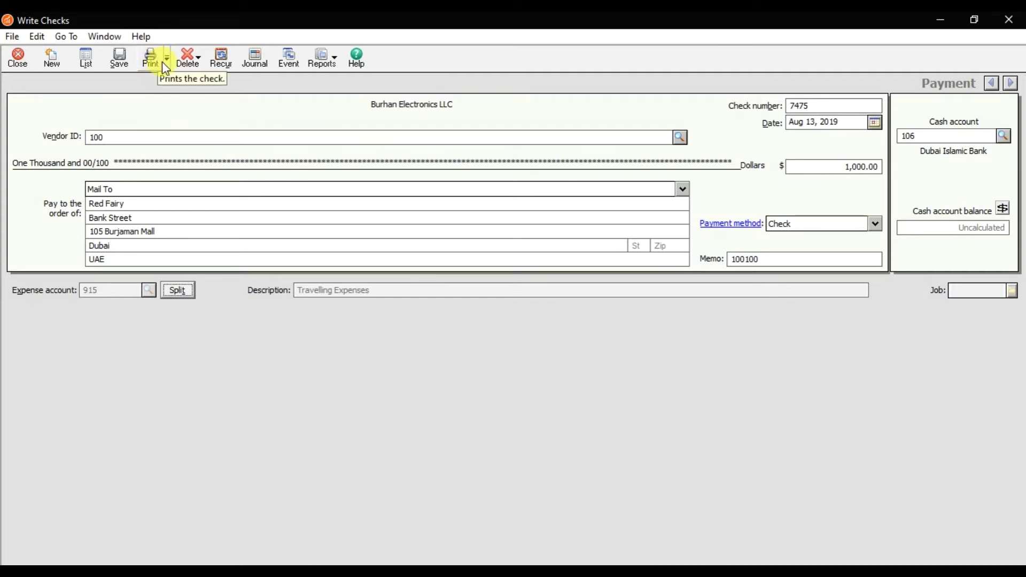
pyautogui.click(120, 58)
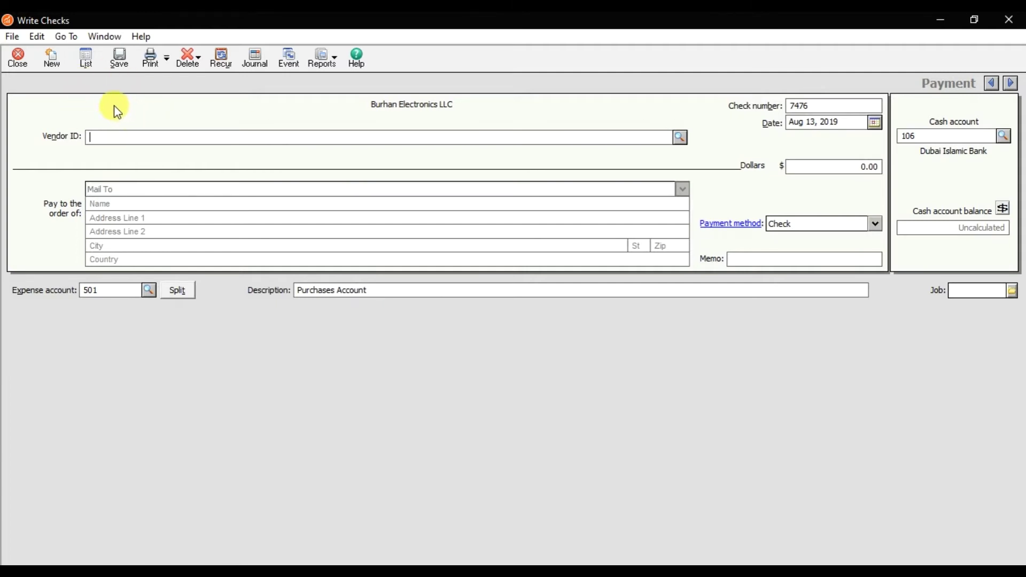
# Reopen check 7475 from the Write Checks List
pyautogui.click(88, 64)
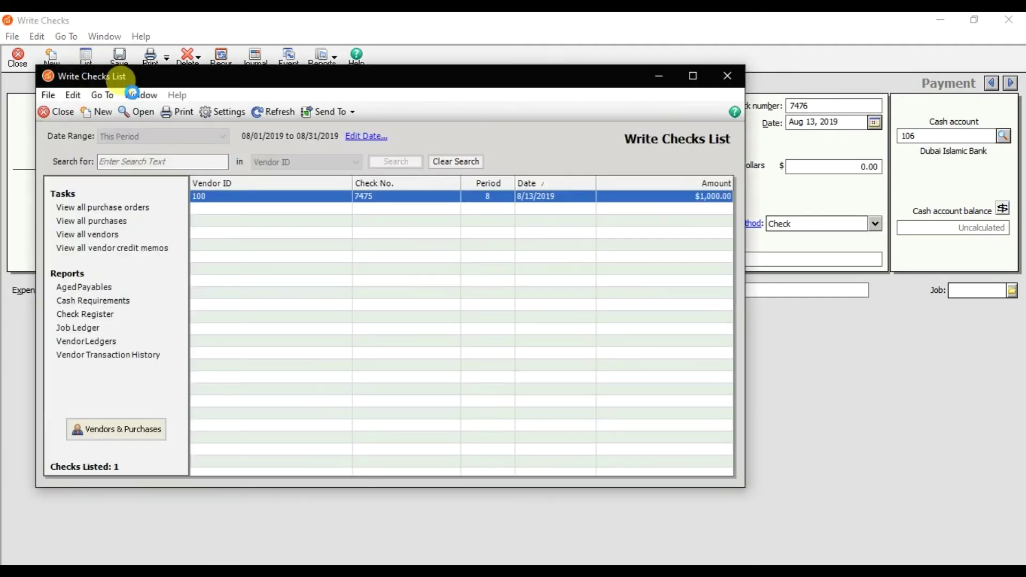
pyautogui.doubleClick(239, 198)
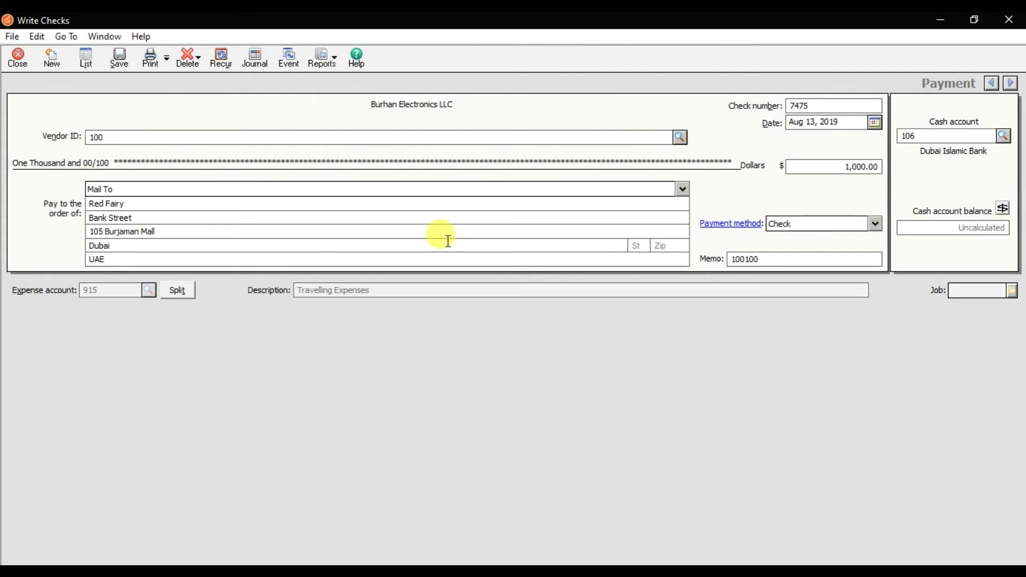
# Review check 7475's Cash Disbursements Journal debit and credit lines
pyautogui.click(258, 66)
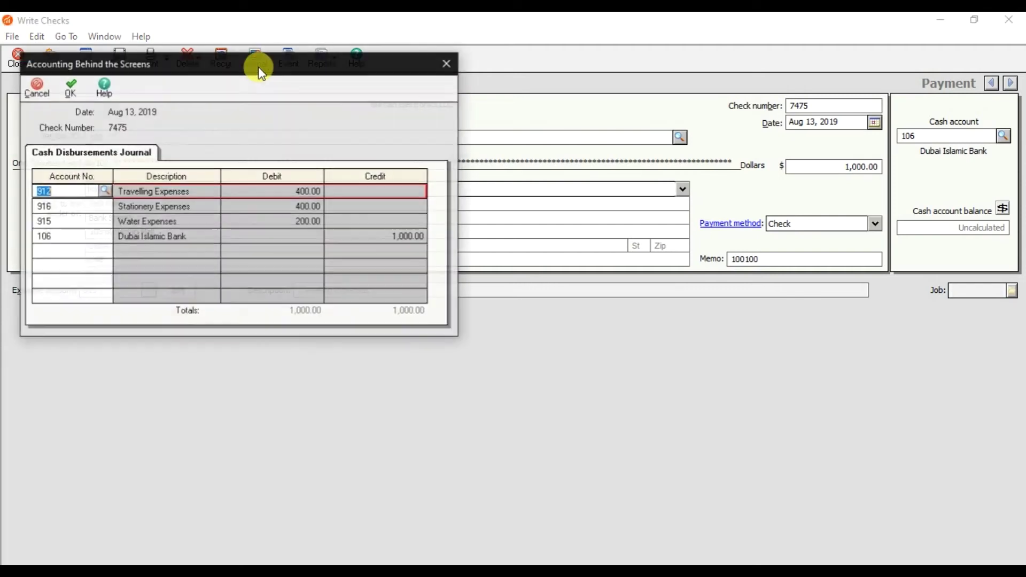
pyautogui.click(185, 207)
pyautogui.click(185, 222)
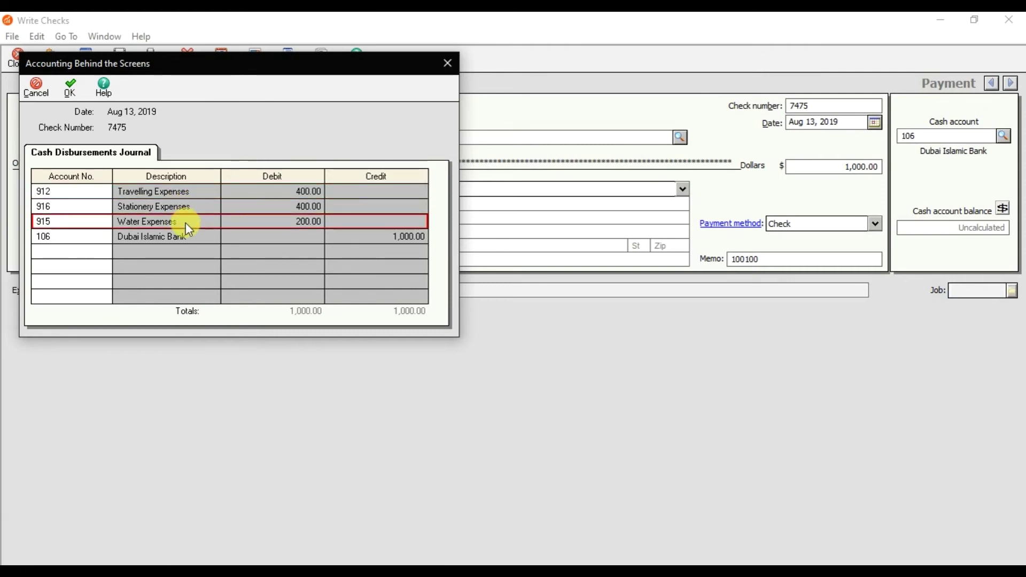
pyautogui.click(192, 236)
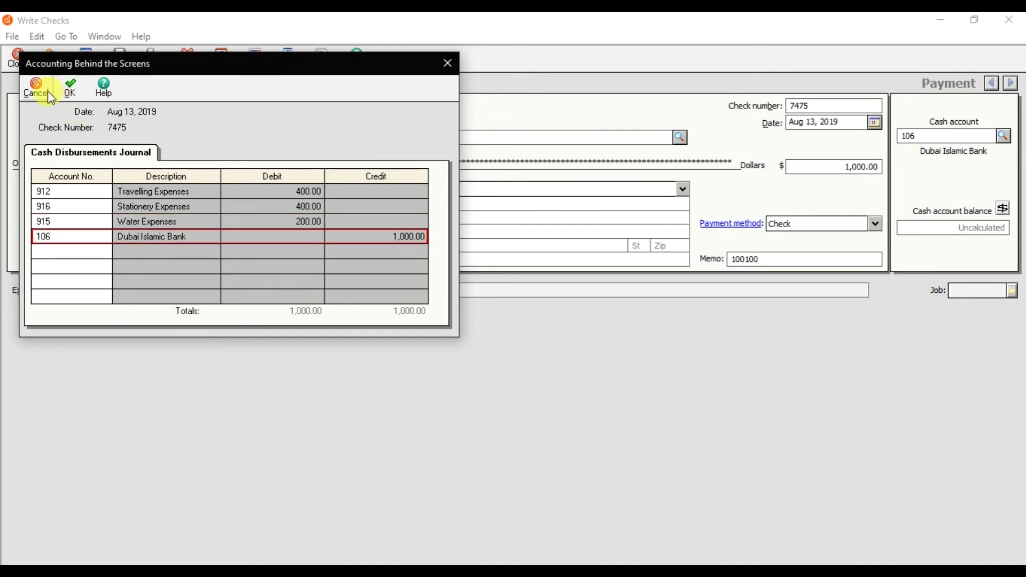
# Close the journal, the check form and the checks list to return to Banking
pyautogui.click(69, 90)
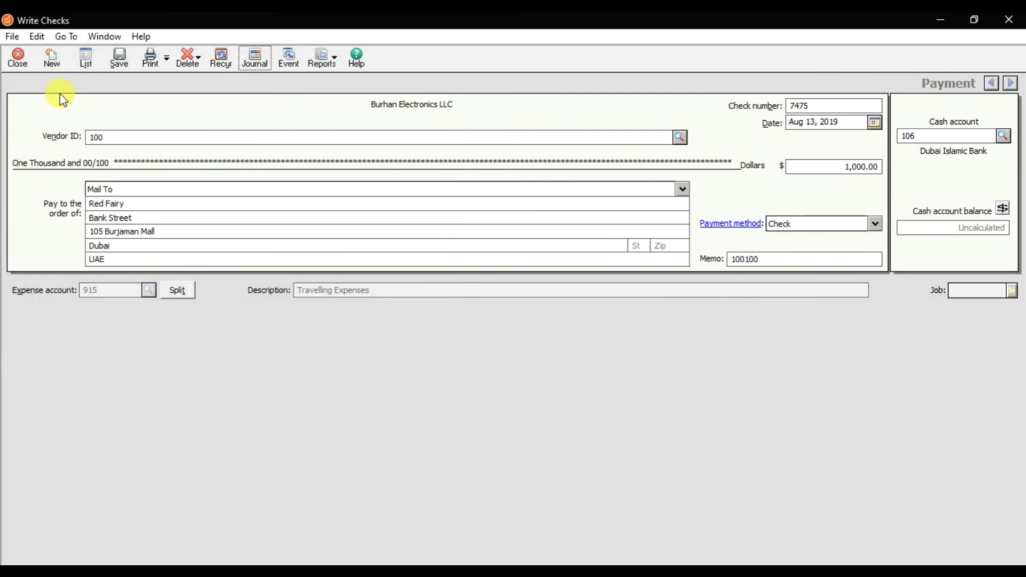
pyautogui.click(26, 71)
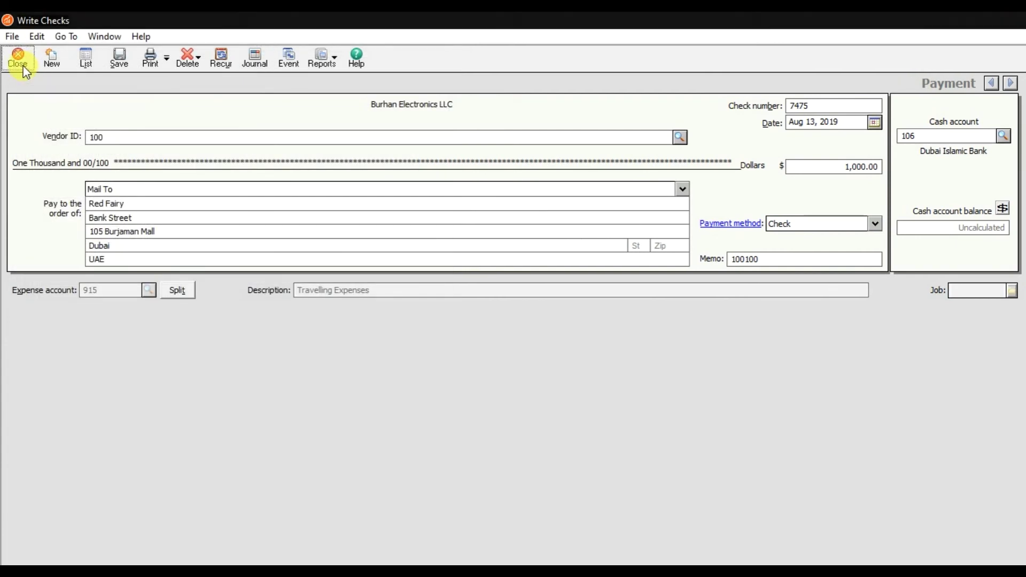
pyautogui.click(49, 114)
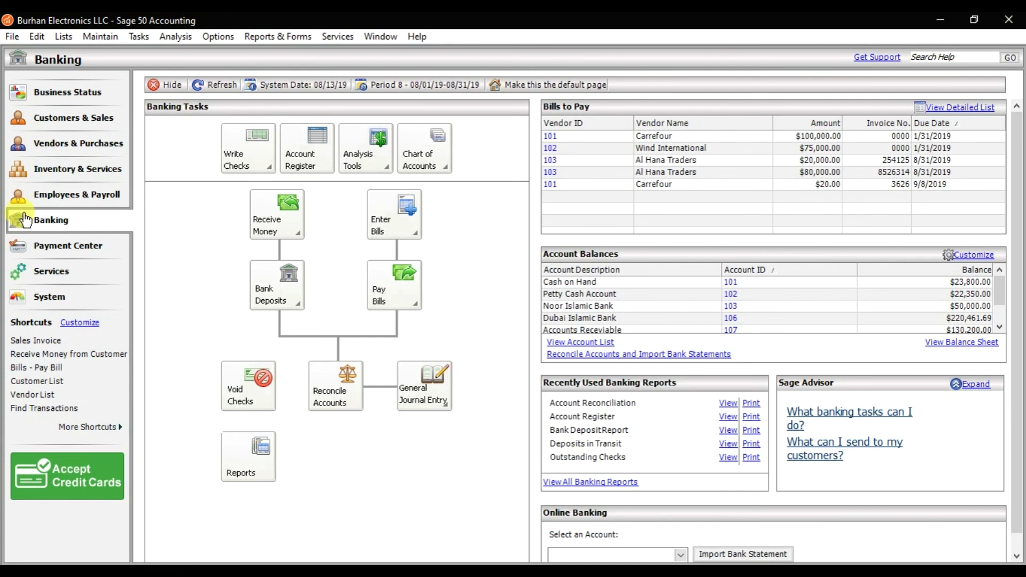